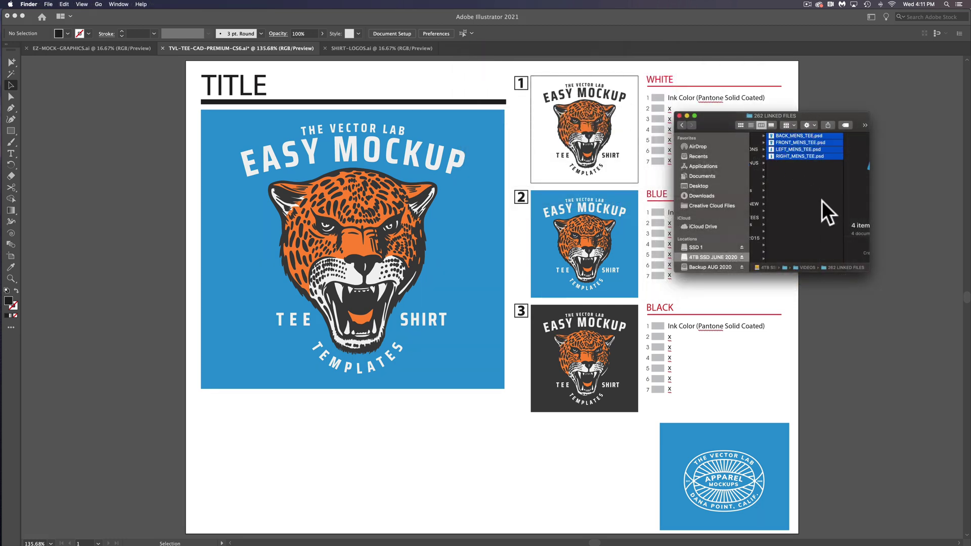
- Place the four linked PSD files for the men's tee (back, front, left and right) into the TVL-TEE-CAD-PREMIUM-CS6 document
left_click_drag(832, 114, 844, 101)
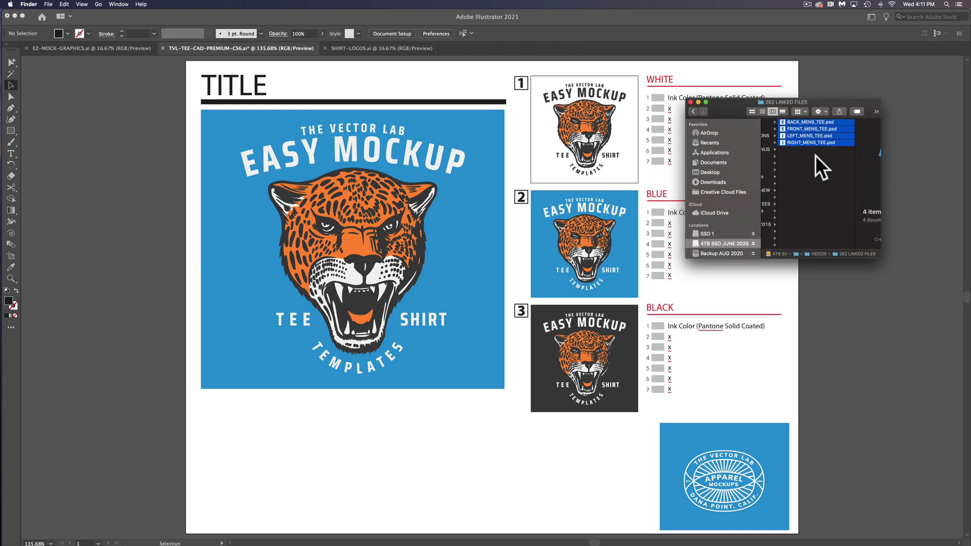
left_click_drag(815, 155, 353, 439)
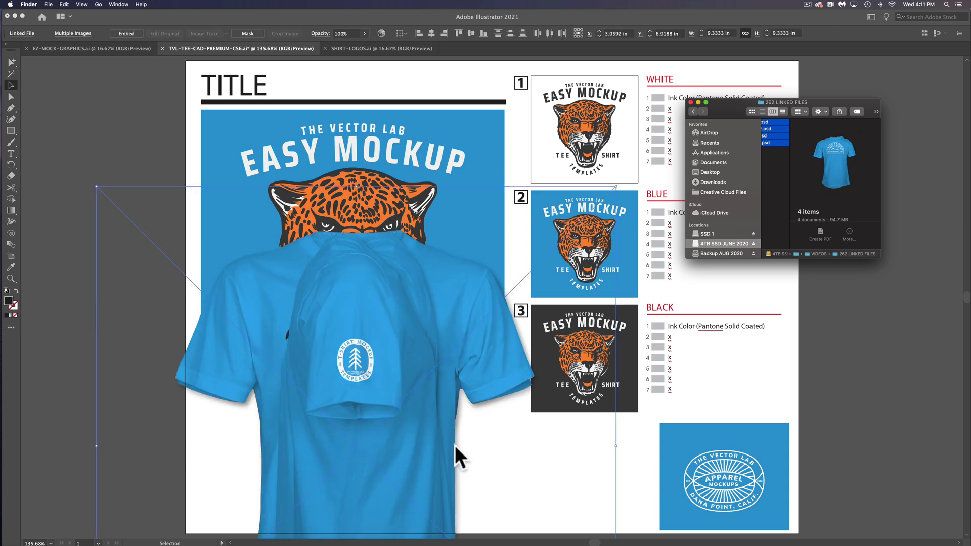
left_click(181, 169)
- Scale the four stacked shirt images down together to about 2.59 in square and deselect them
key("super+minus")
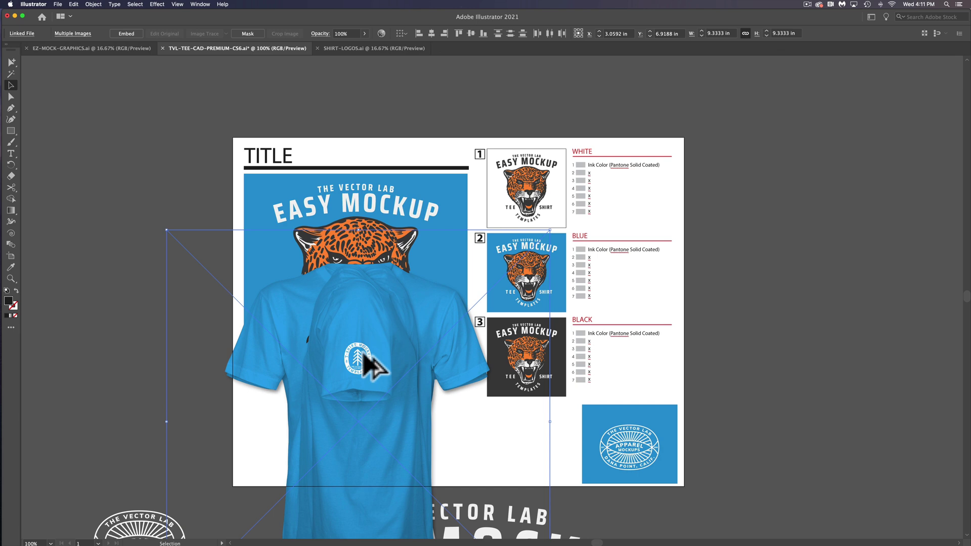
key("super+minus")
left_click_drag(492, 405, 676, 300)
scroll(649, 313, "up", 1)
scroll(650, 314, "up", 1)
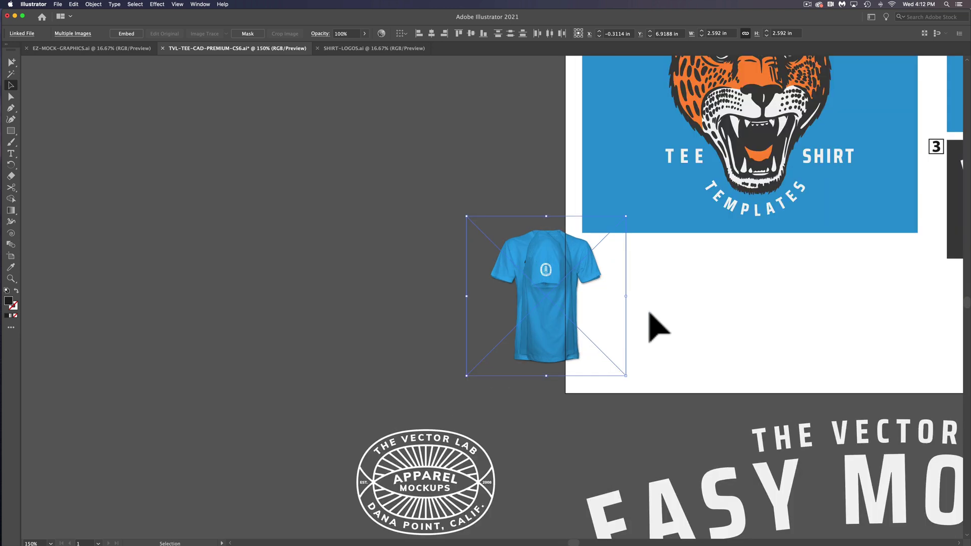
left_click(361, 281)
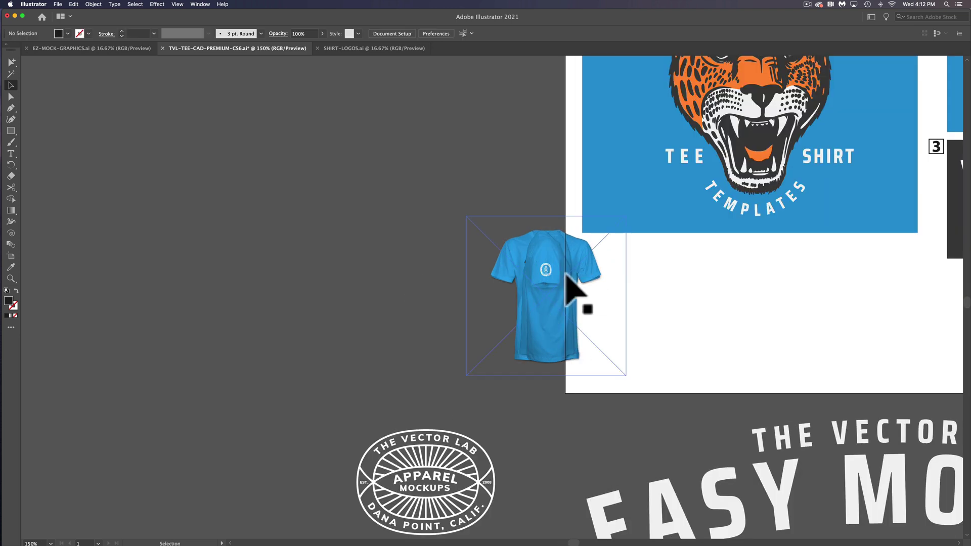
- Separate the right-side and left-side shirt views from the stack, moving both out to the left of the artboard
left_click_drag(565, 274, 319, 278)
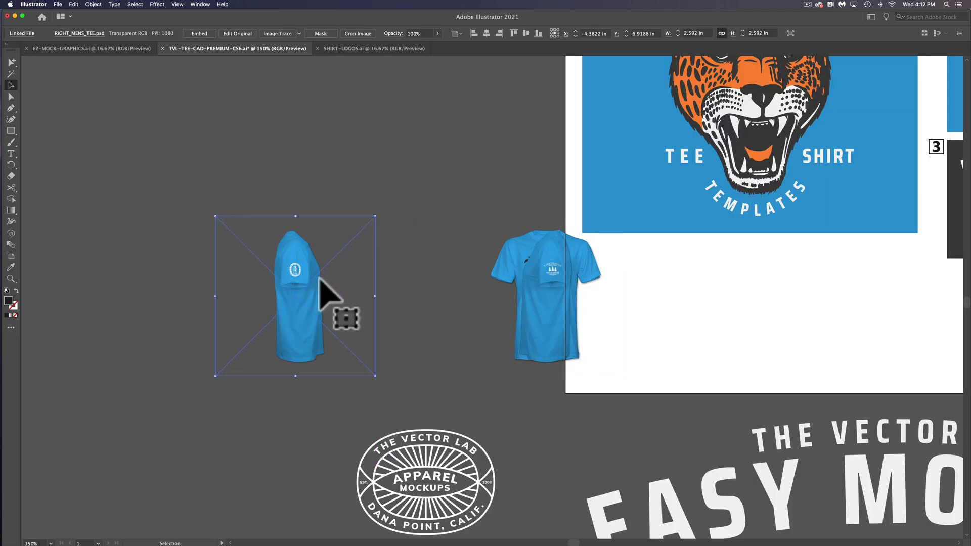
left_click_drag(530, 274, 438, 282)
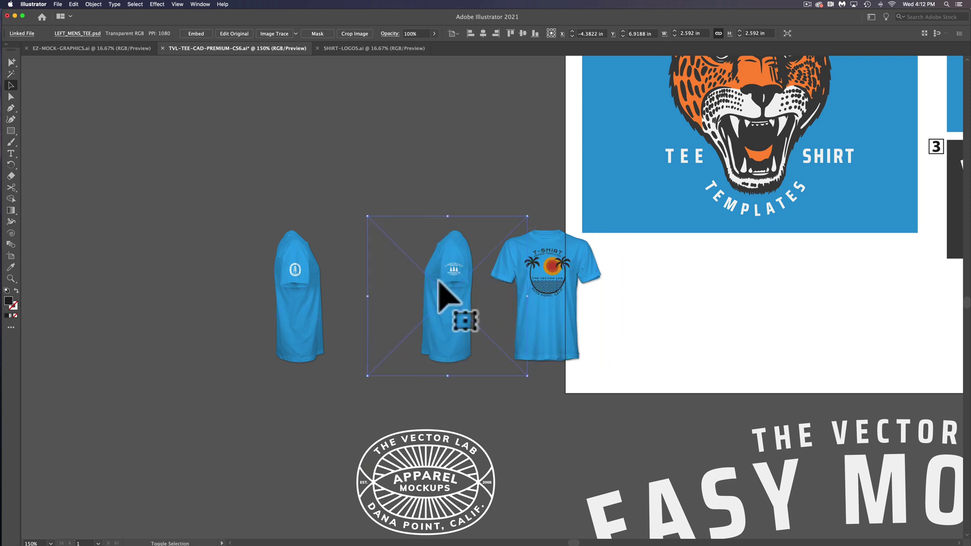
key("super+equal")
key("super+equal")
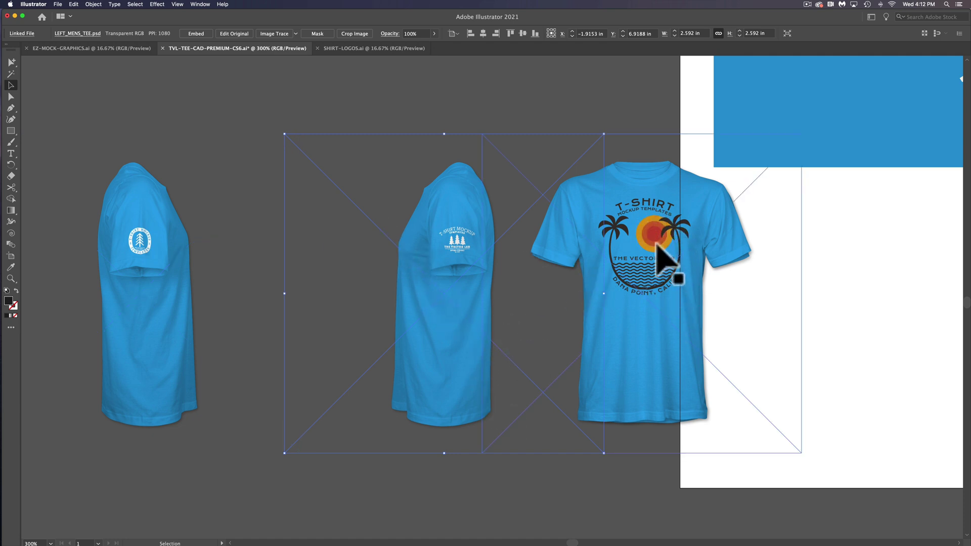
- Move the front shirt view to the far left of the row and set the right-side view close beside it
left_click_drag(645, 272, 673, 269)
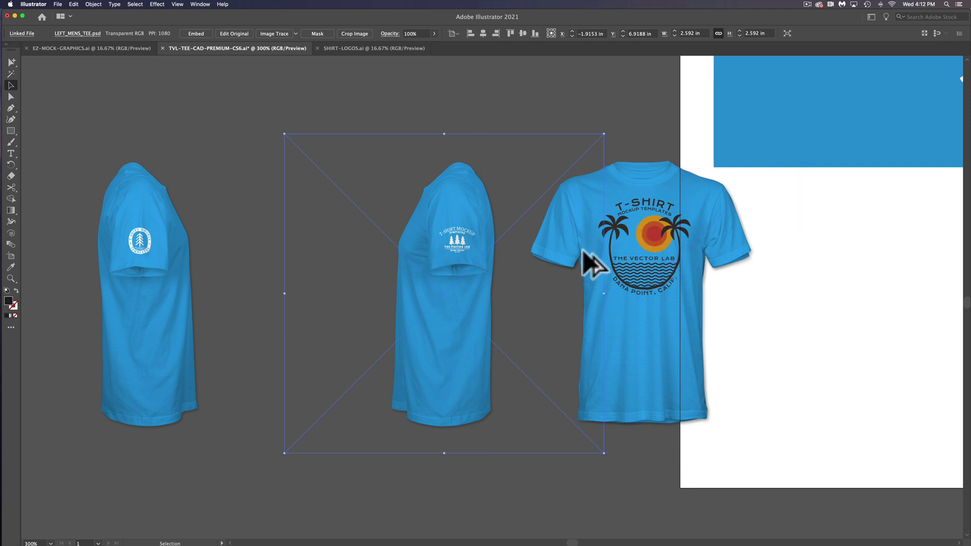
key("super+minus")
left_click_drag(582, 252, 610, 249)
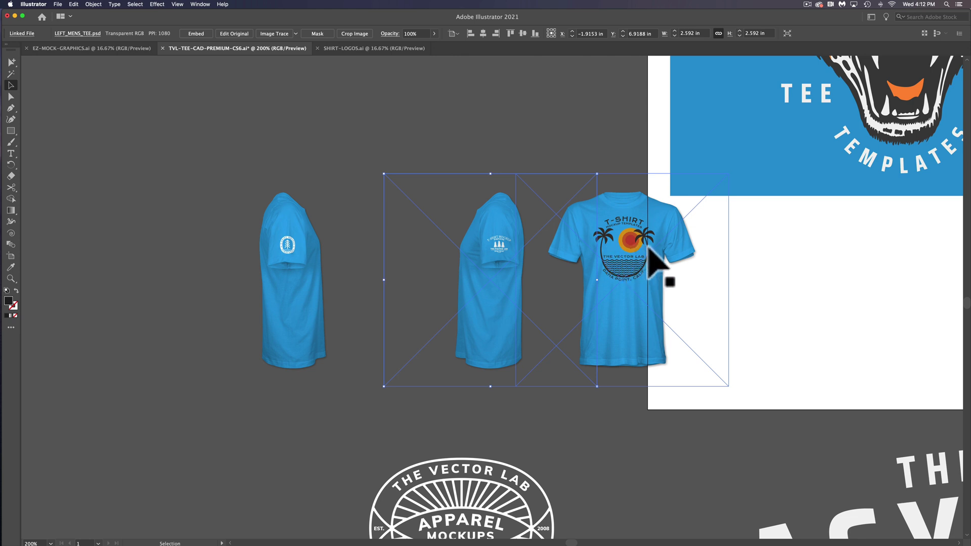
left_click_drag(648, 248, 174, 254)
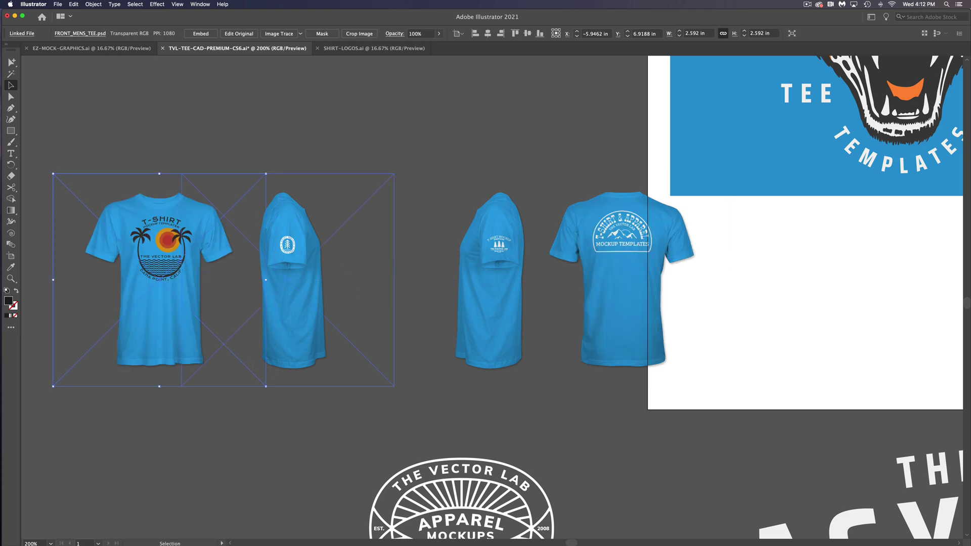
left_click_drag(345, 254, 326, 256)
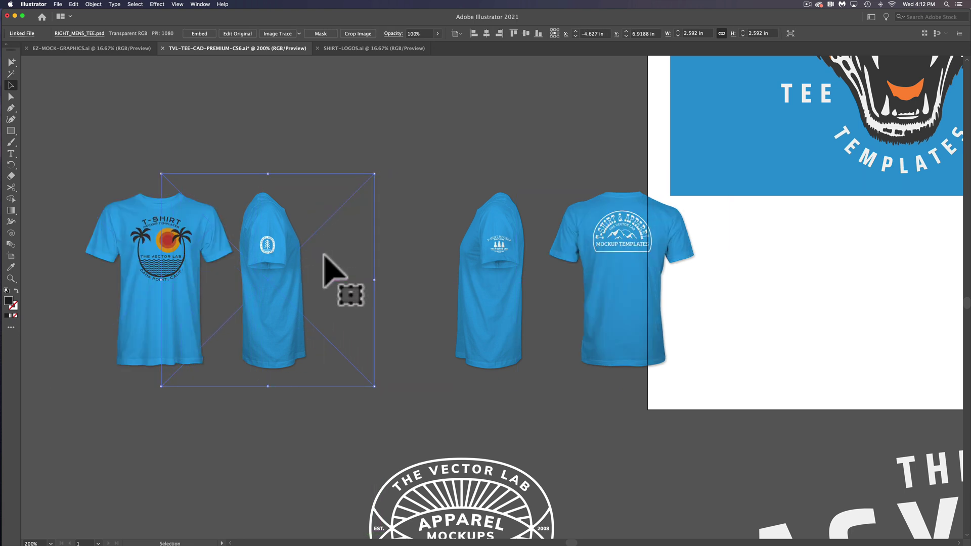
- Place the back shirt view between the two side views and close up the left-side view at the row's right end
left_click_drag(488, 263, 523, 263)
left_click_drag(657, 245, 424, 248)
left_click_drag(531, 245, 474, 231)
left_click(395, 234, "shift")
left_click(160, 153)
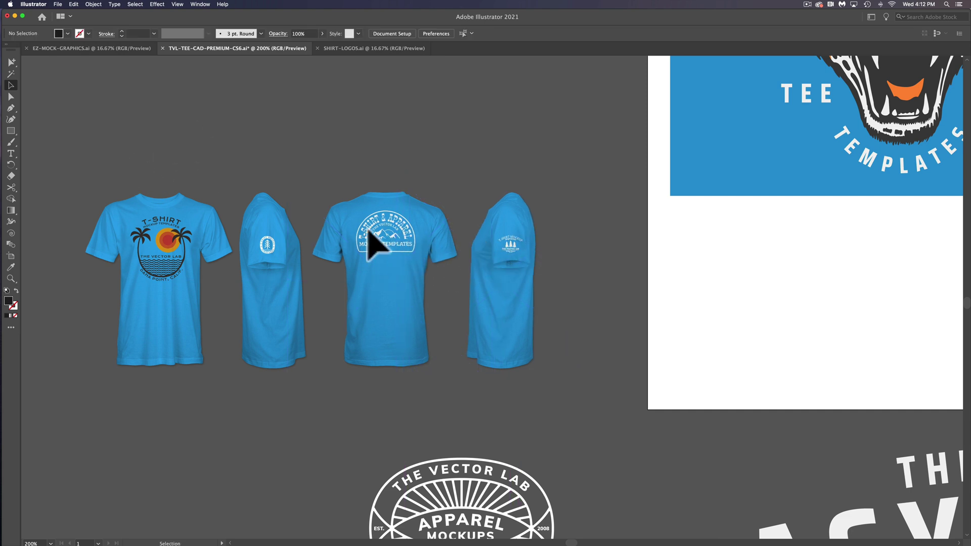
- Select all four shirt images and move the row onto the artboard, below the large jaguar graphic
key("super+a")
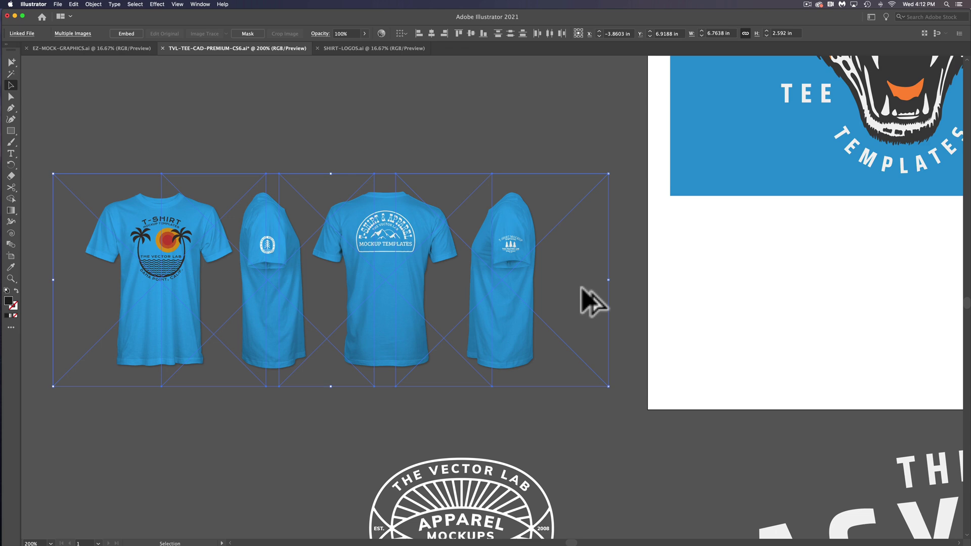
scroll(582, 288, "down", 1)
left_click_drag(591, 286, 373, 340)
left_click_drag(237, 323, 642, 338)
left_click_drag(628, 292, 412, 358)
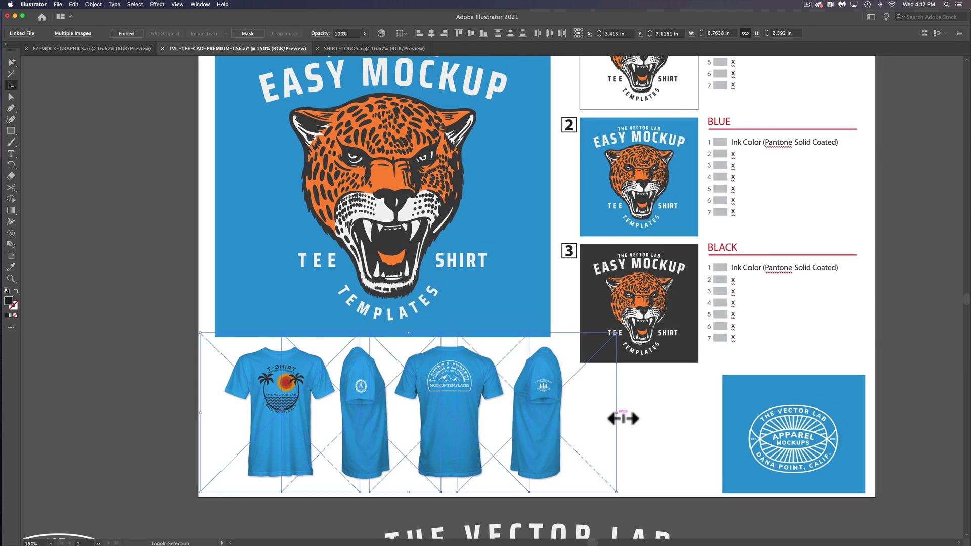
- Scale the shirt row so each image is about 2.49 in square and center it in the space beneath the jaguar graphic
left_click_drag(623, 418, 601, 419)
left_click_drag(514, 413, 504, 430)
left_click(656, 423)
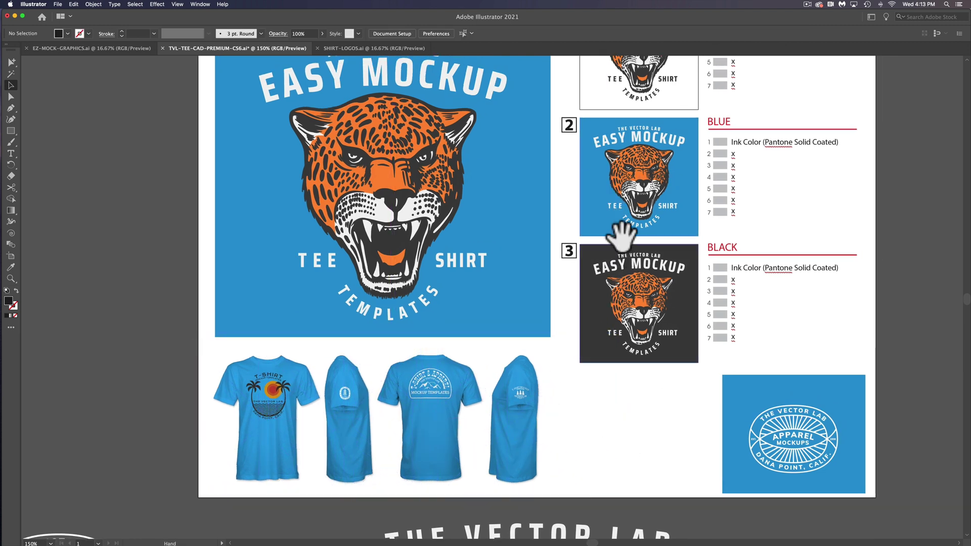
- Fill the WHITE colorway's ink swatches 1 to 4 with sampled charcoal, orange, off-white and charcoal
left_click_drag(622, 233, 579, 324)
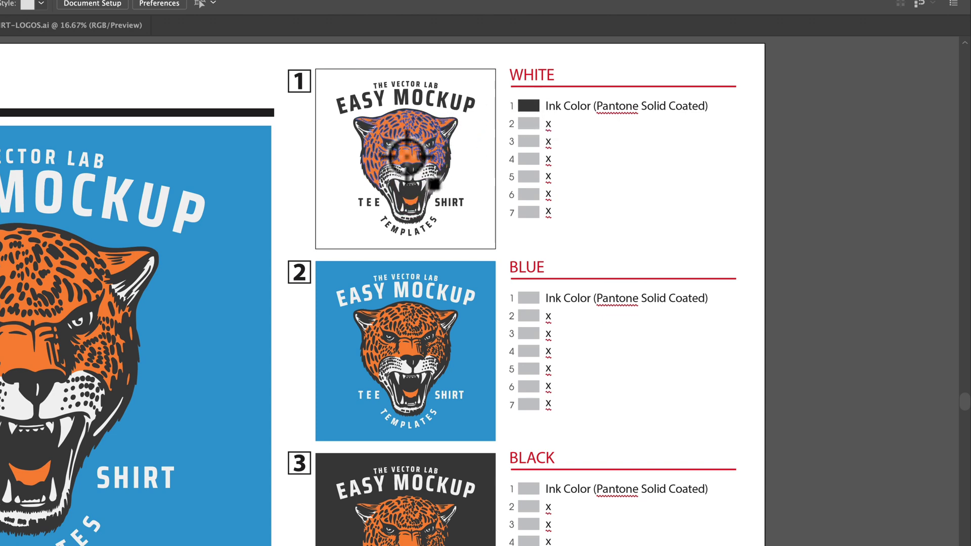
left_click(528, 125, "alt")
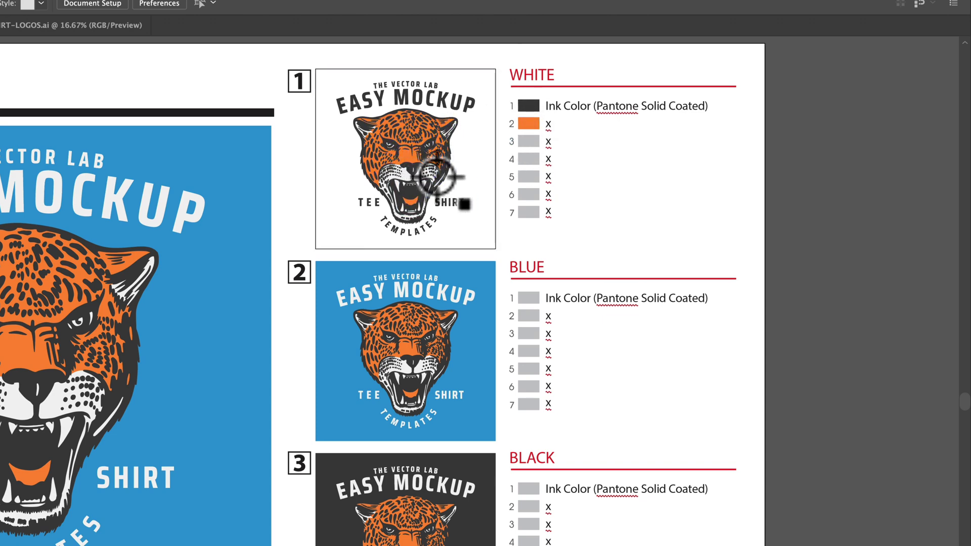
scroll(437, 177, "up", 2)
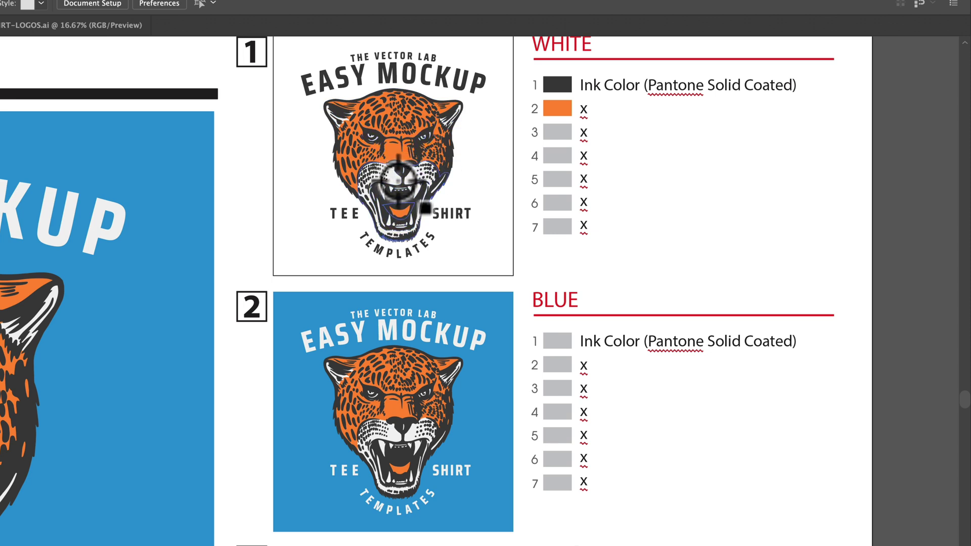
left_click(558, 132, "alt")
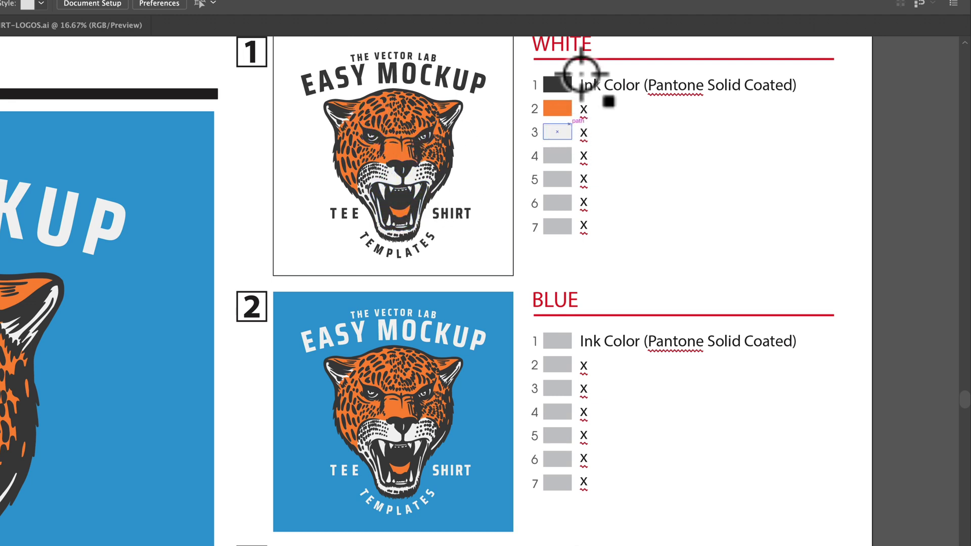
left_click(561, 83, "alt")
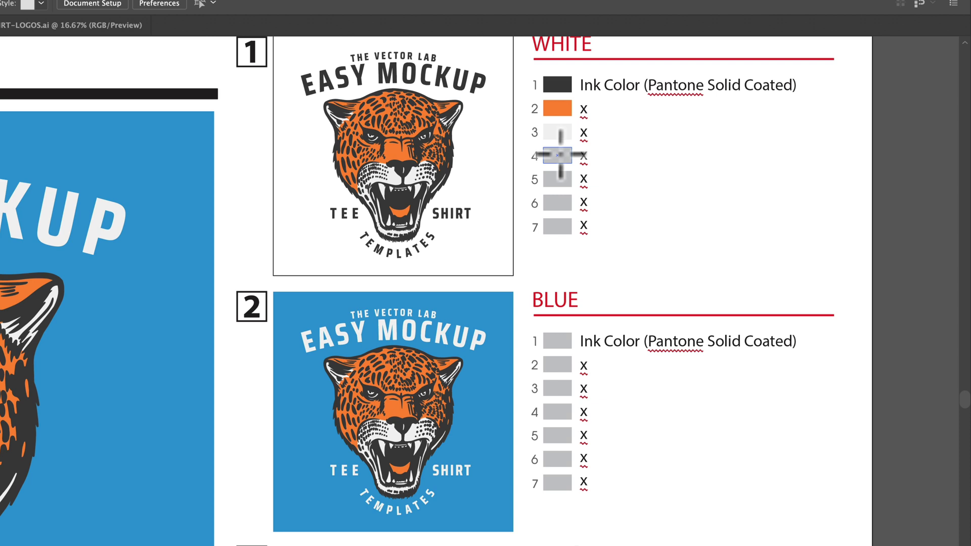
left_click(558, 155, "alt")
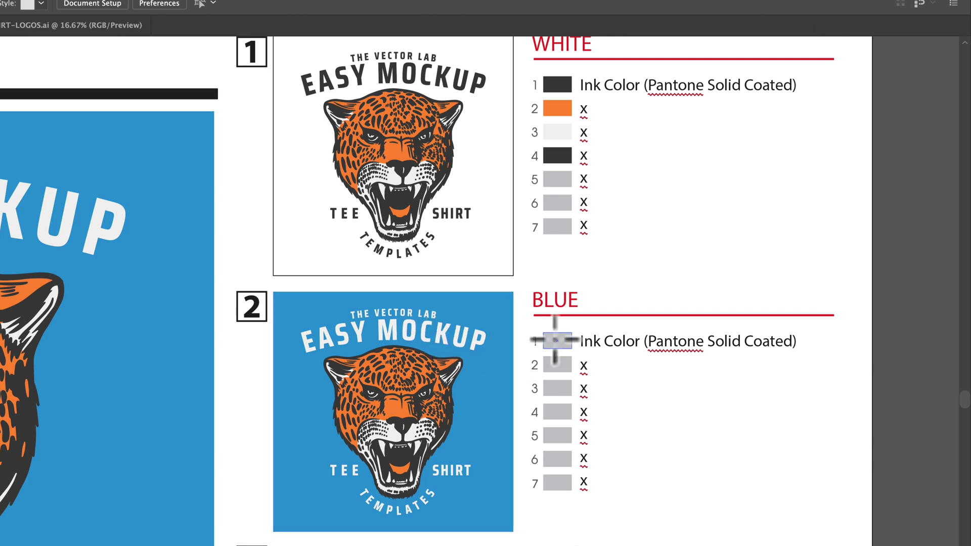
- Fill the BLUE colorway's ink swatches 1 to 4 with off-white, orange, off-white and charcoal sampled from the artwork
left_click(557, 341, "alt")
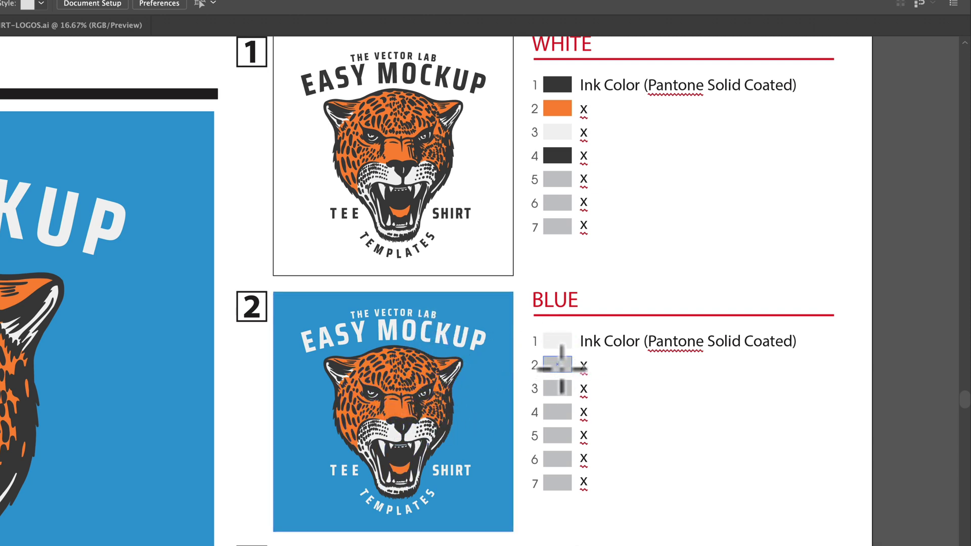
left_click(557, 364, "alt")
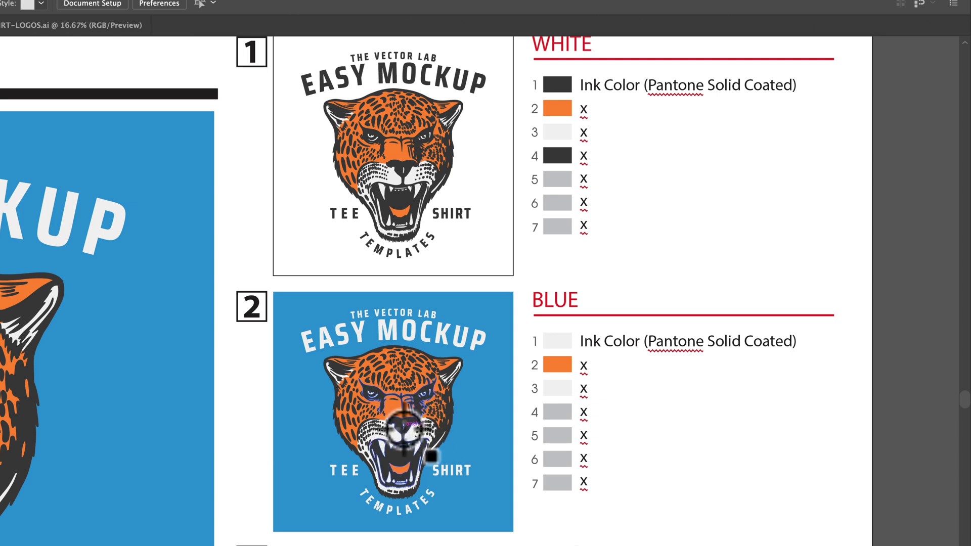
left_click(397, 422)
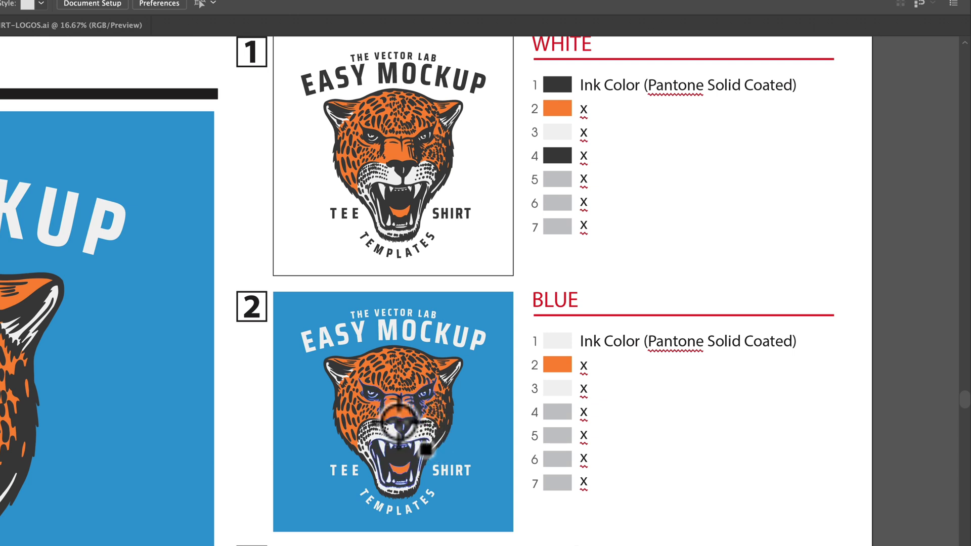
left_click(565, 418, "alt")
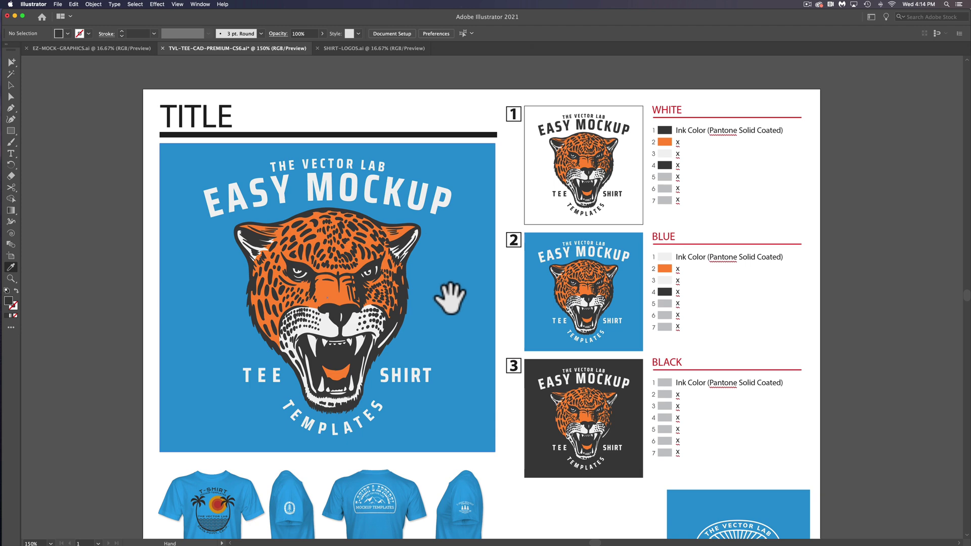
- Examine the four placed shirt mockups up close, along with the large jaguar artwork above them
left_click_drag(450, 298, 482, 151)
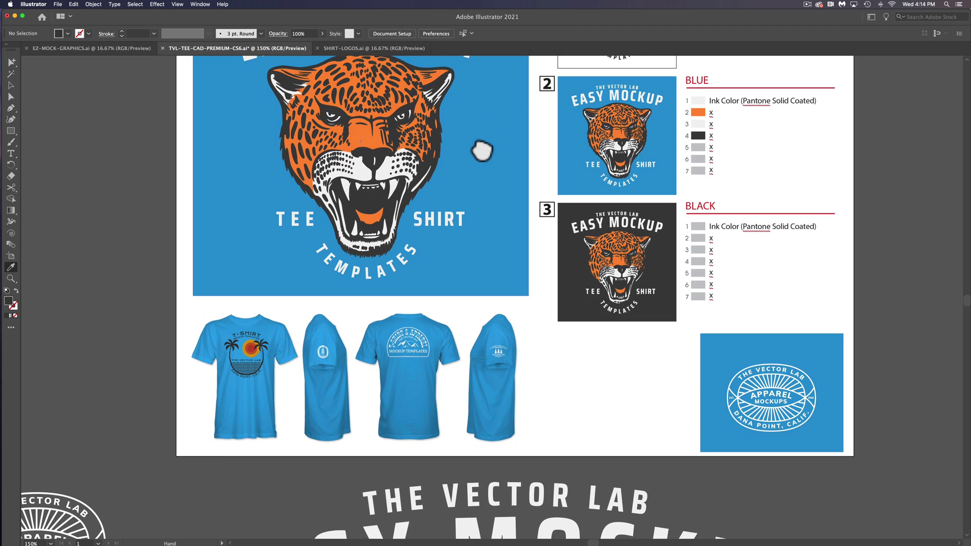
left_click(397, 379, "super")
left_click(397, 379, "super")
left_click_drag(398, 378, 513, 294)
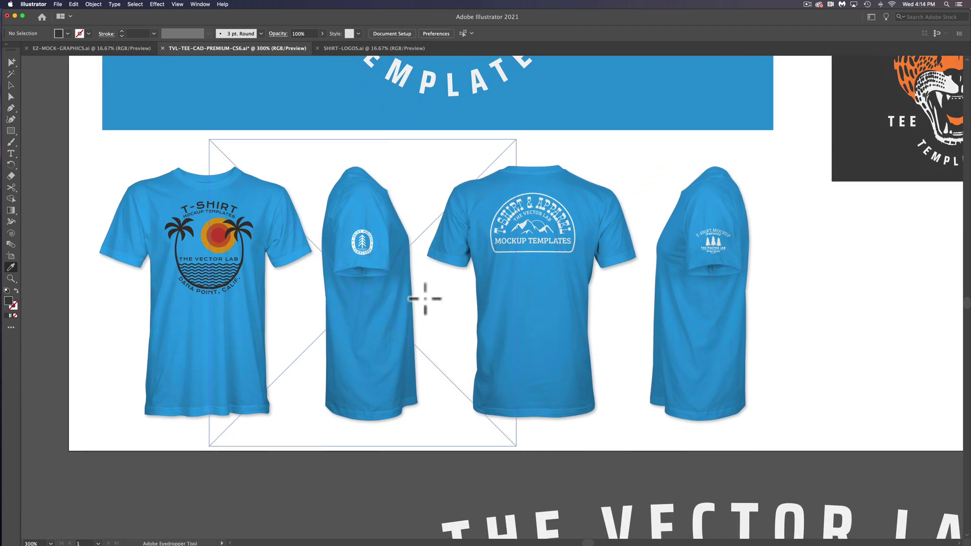
key("super+minus")
key("super+minus")
left_click_drag(458, 196, 458, 318)
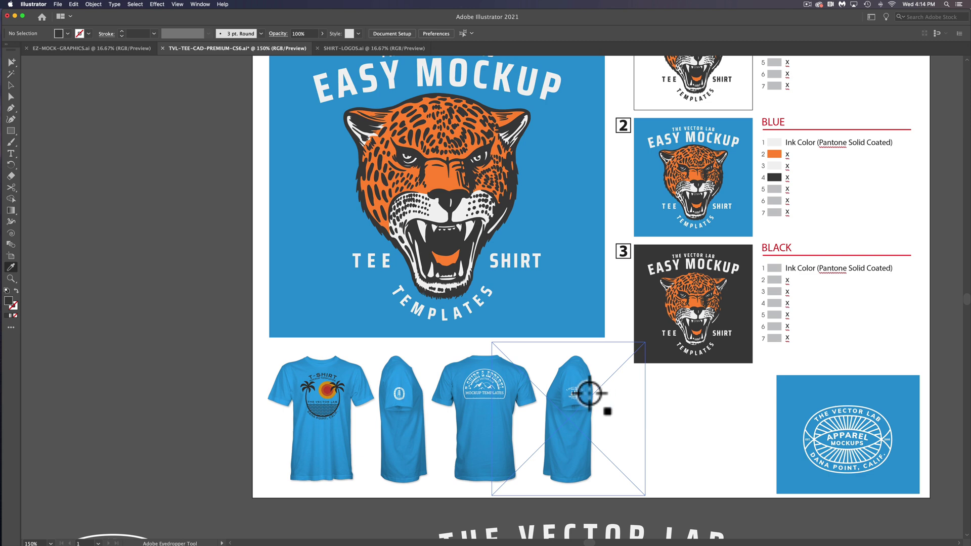
scroll(185, 168, "up", 3)
scroll(185, 168, "right", 5)
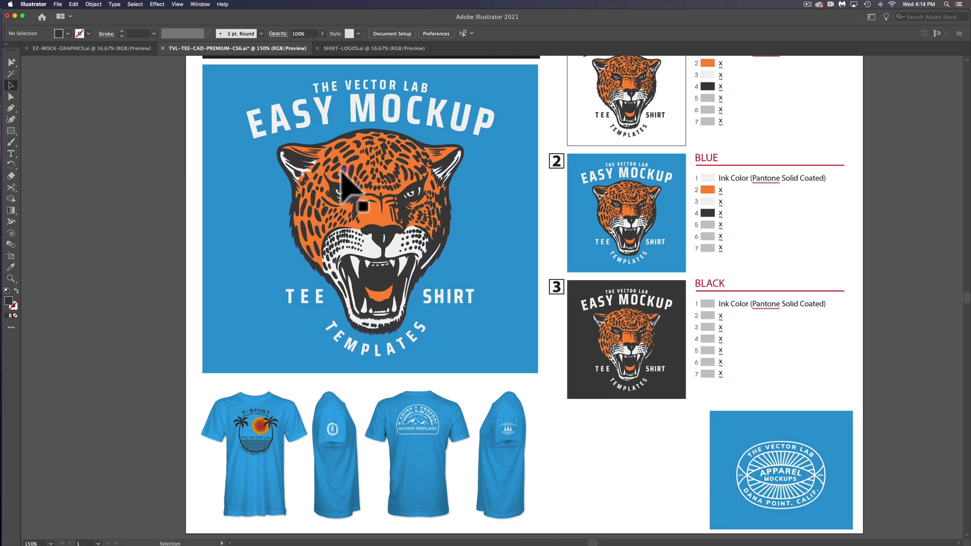
left_click(349, 192)
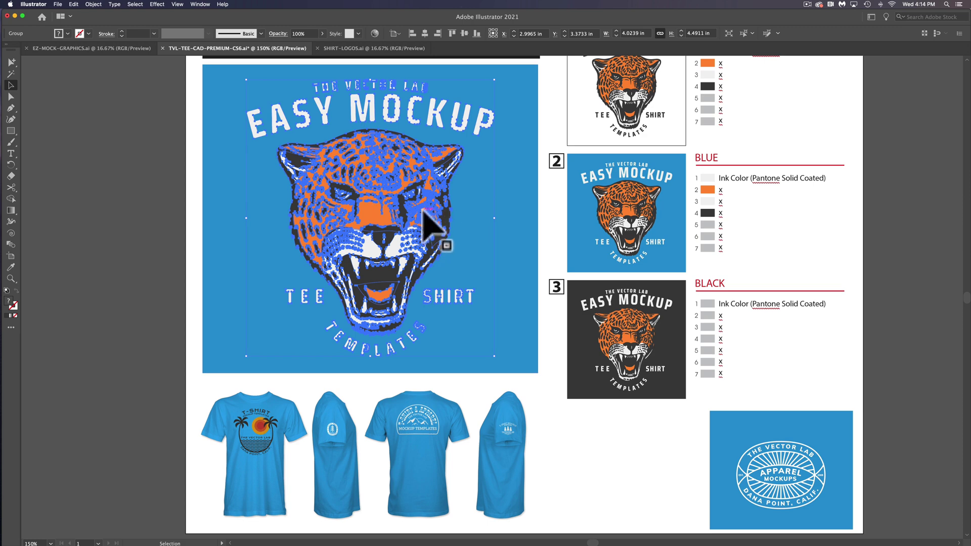
left_click(183, 399)
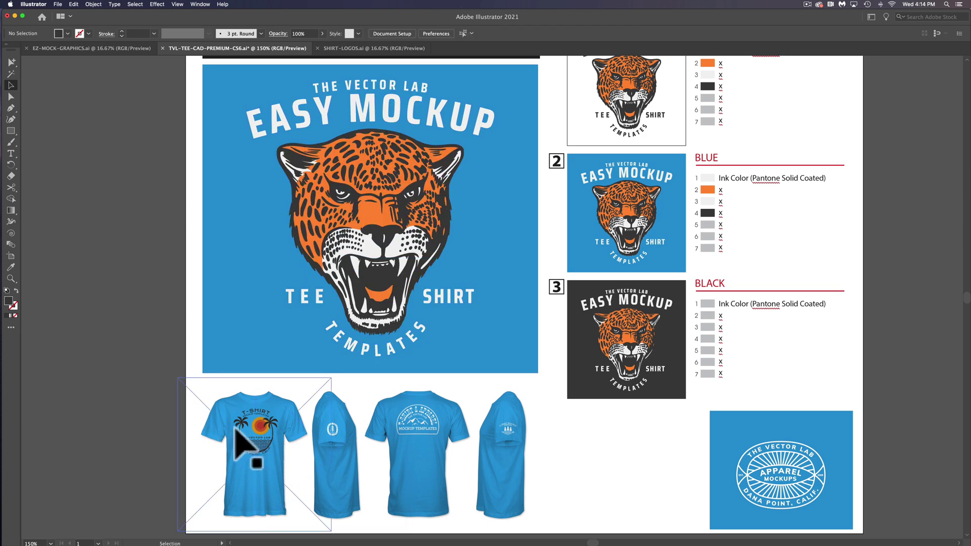
- Open the front shirt mockup's linked FRONT_MENS_TEE.psd for editing in Photoshop and expand its shirt layer group
left_click(243, 429)
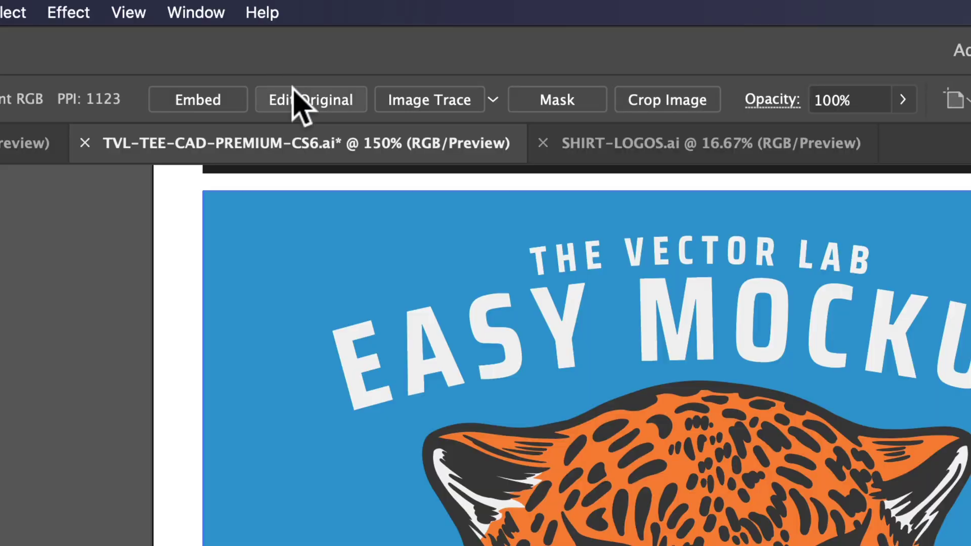
left_click(296, 90)
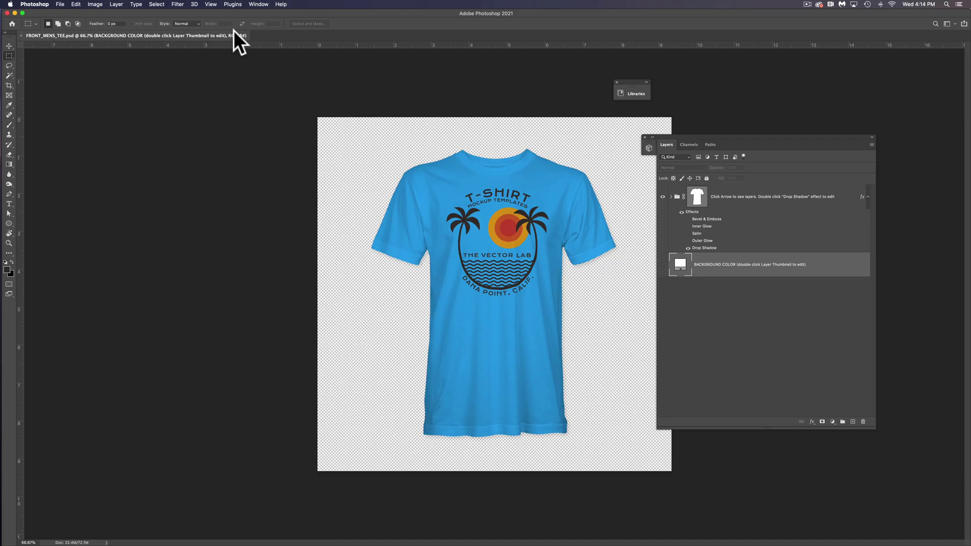
left_click(669, 197)
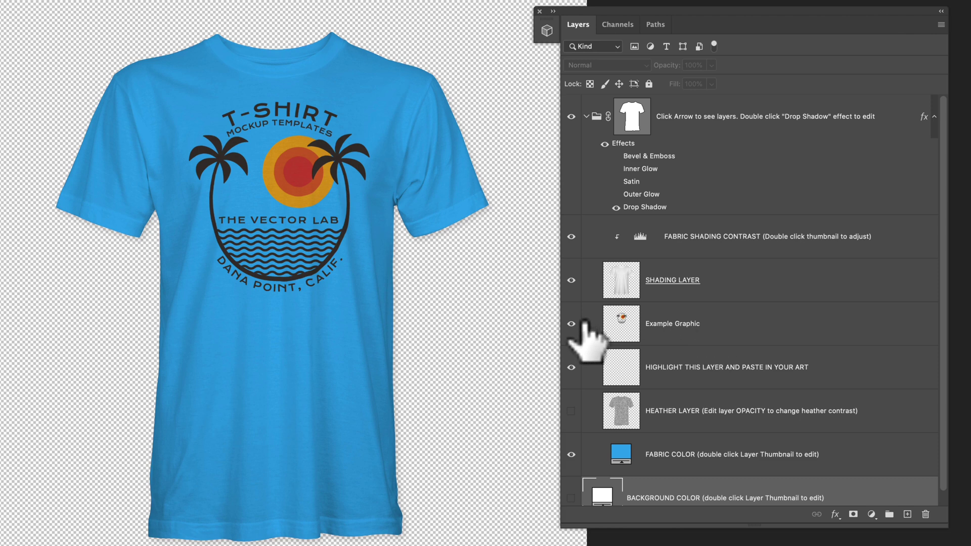
- Hide the Example Graphic layer and paste the jaguar artwork as pixels above the layer marked for pasting in art
left_click(571, 324)
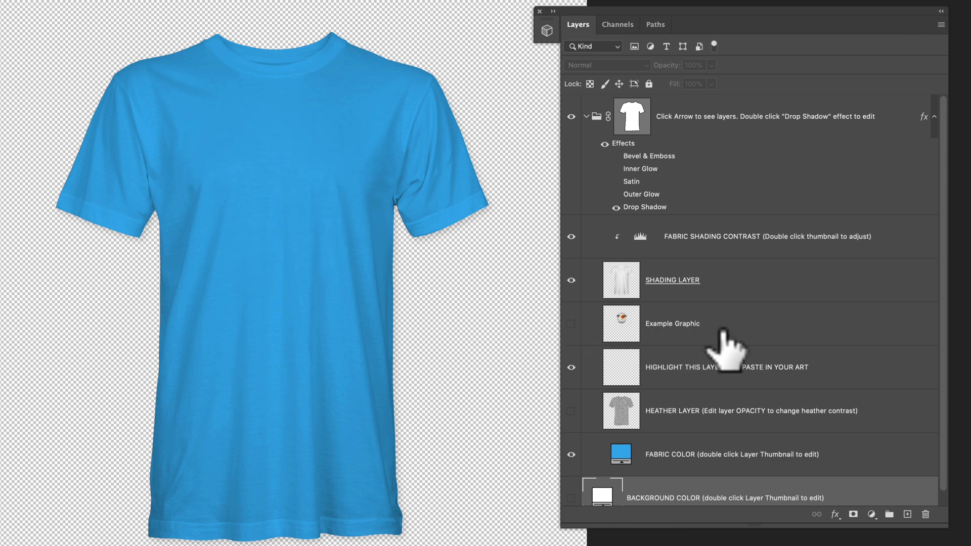
left_click(720, 364)
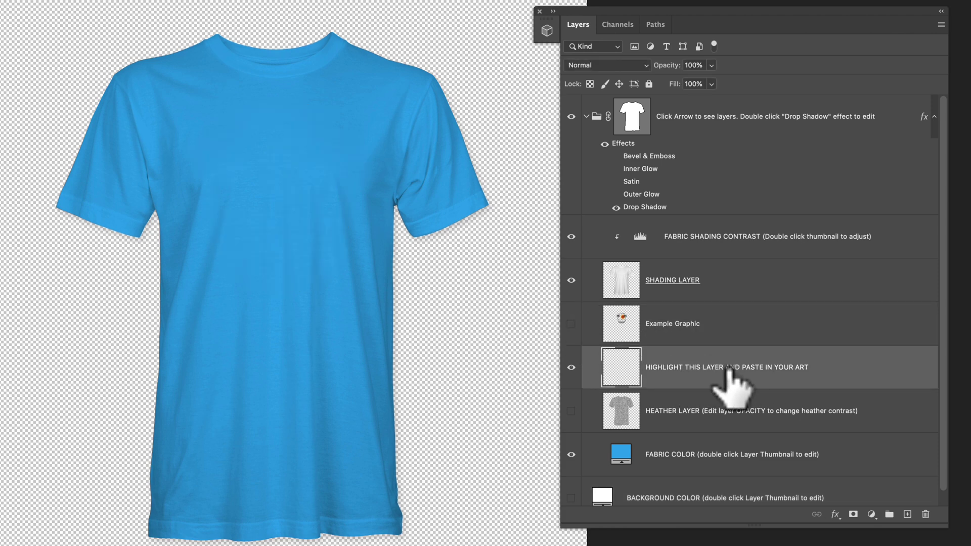
key("super+v")
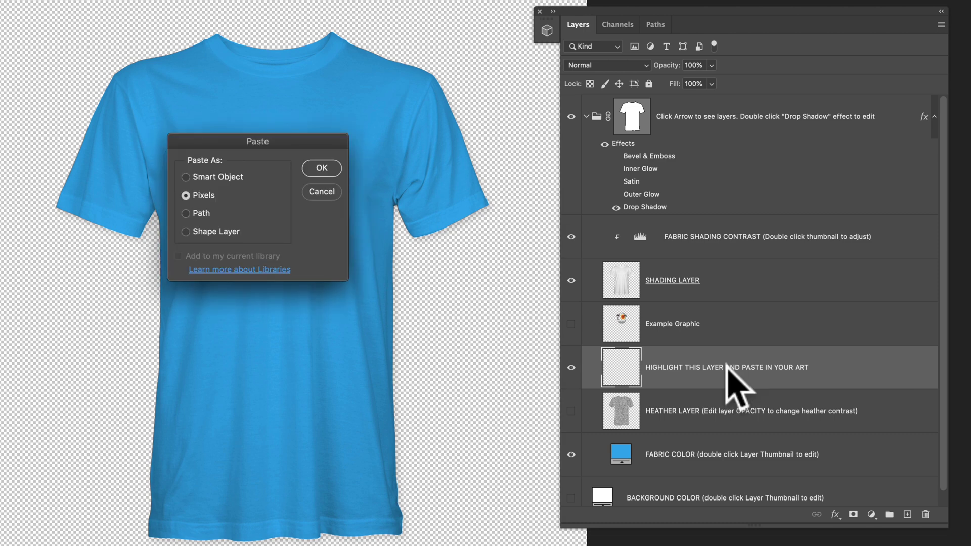
left_click(318, 168)
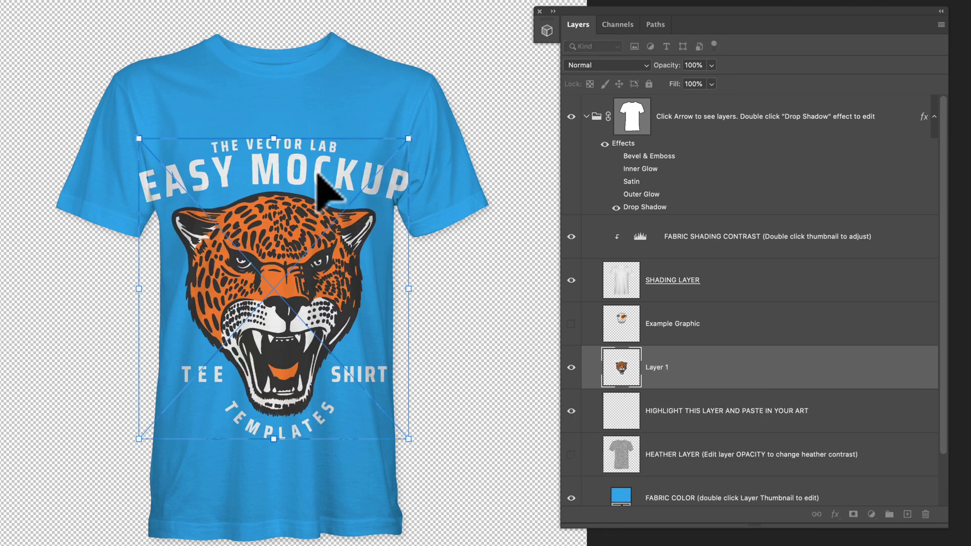
- Scale the pasted jaguar artwork down to fit the shirt's chest, move it up below the collar, and commit the transform
left_click_drag(417, 135, 369, 168)
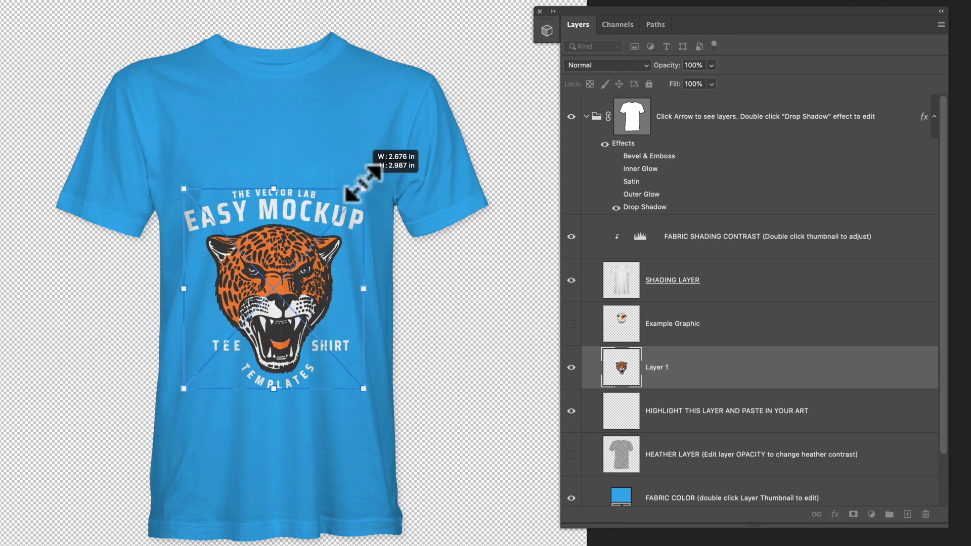
left_click_drag(308, 303, 321, 212)
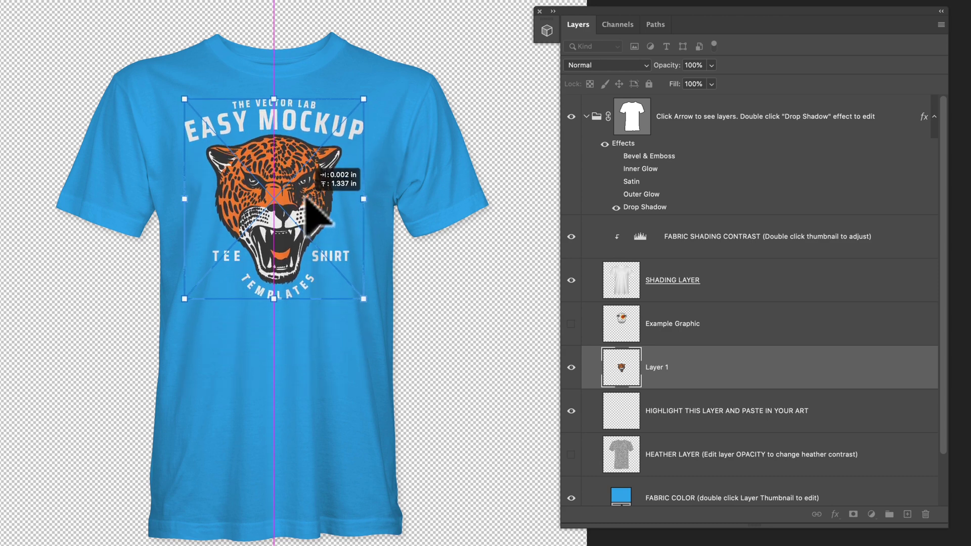
left_click_drag(364, 104, 363, 110)
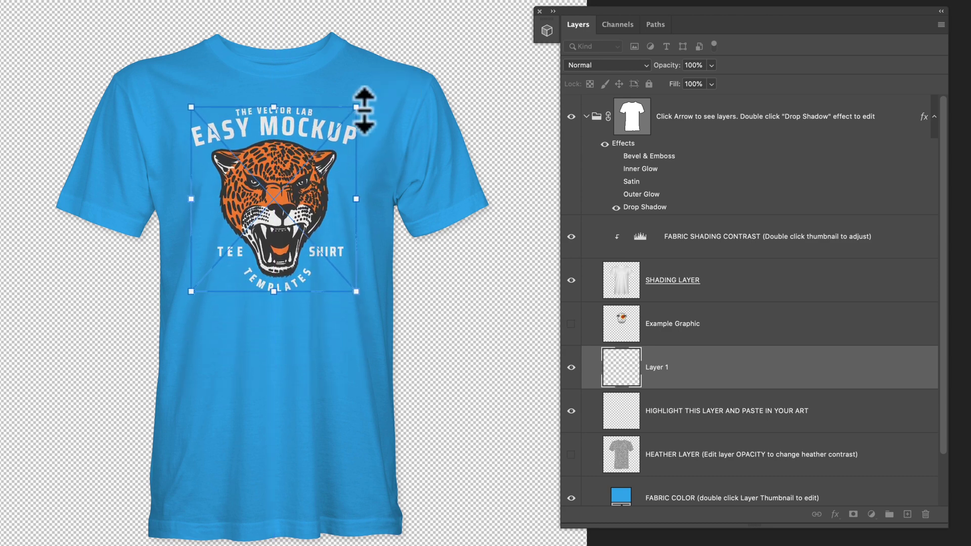
left_click_drag(321, 147, 323, 146)
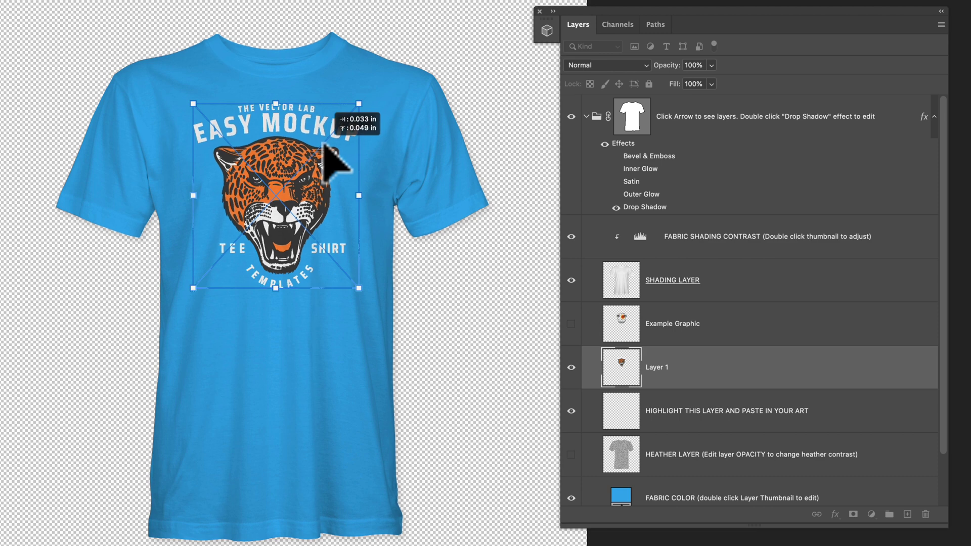
key("Return")
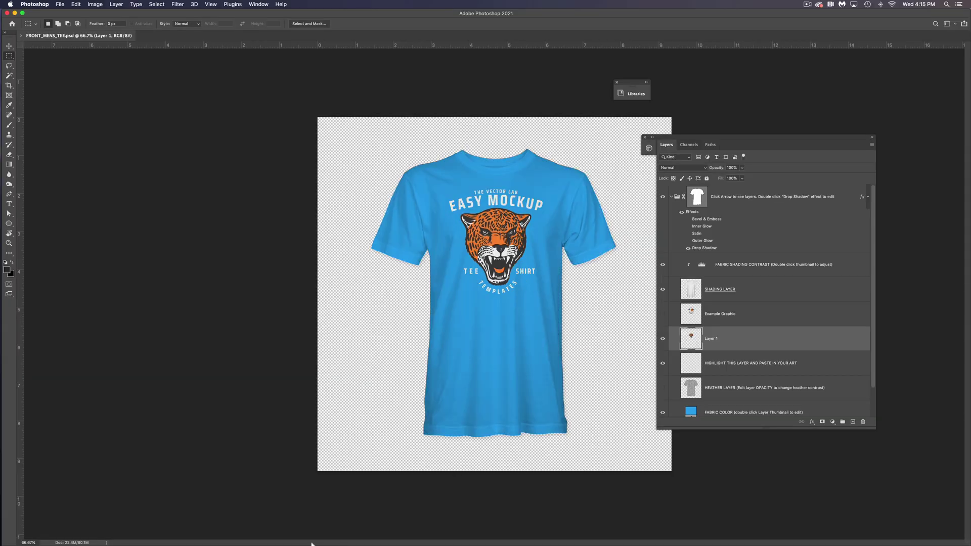
- Switch to Illustrator and update the modified linked files so the front shirt shows the new artwork
mouse_move(312, 544)
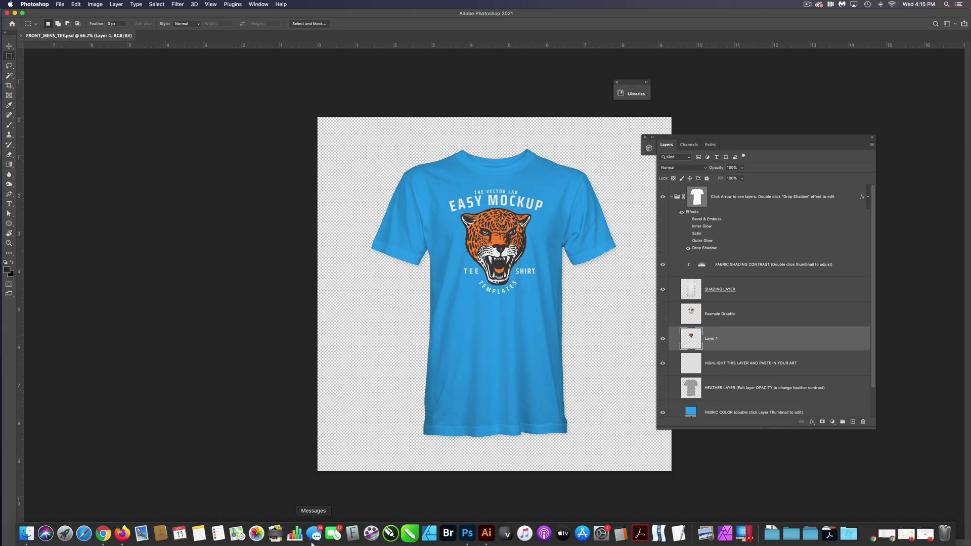
left_click(485, 533)
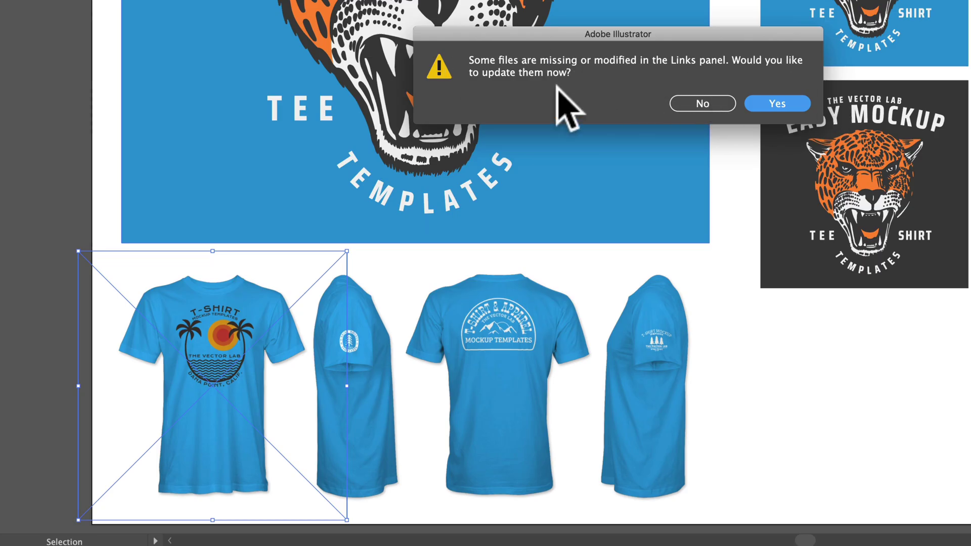
left_click(797, 104)
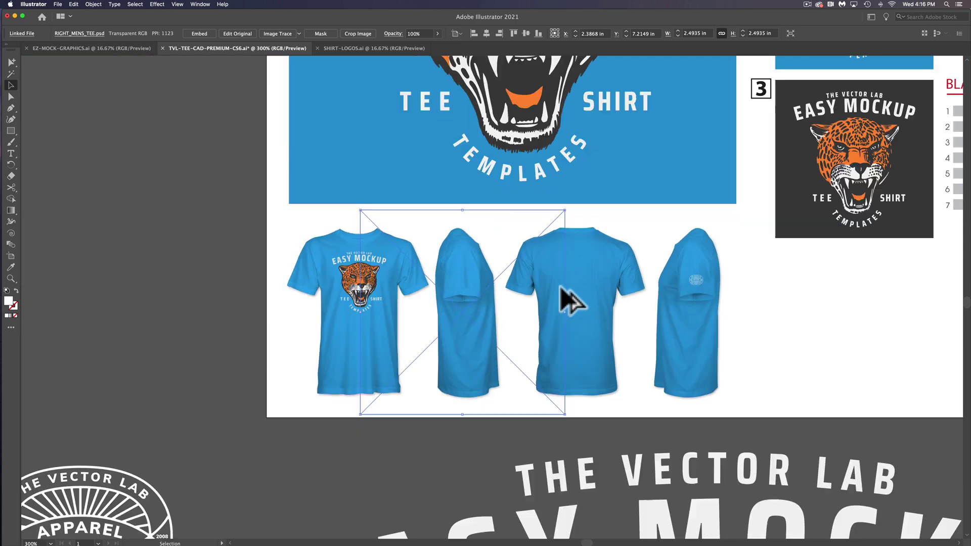
- Examine the updated CAD sheet and the original jaguar and oval logo artwork kept below the artboard
scroll(560, 287, "down", 2)
left_click_drag(561, 261, 486, 358)
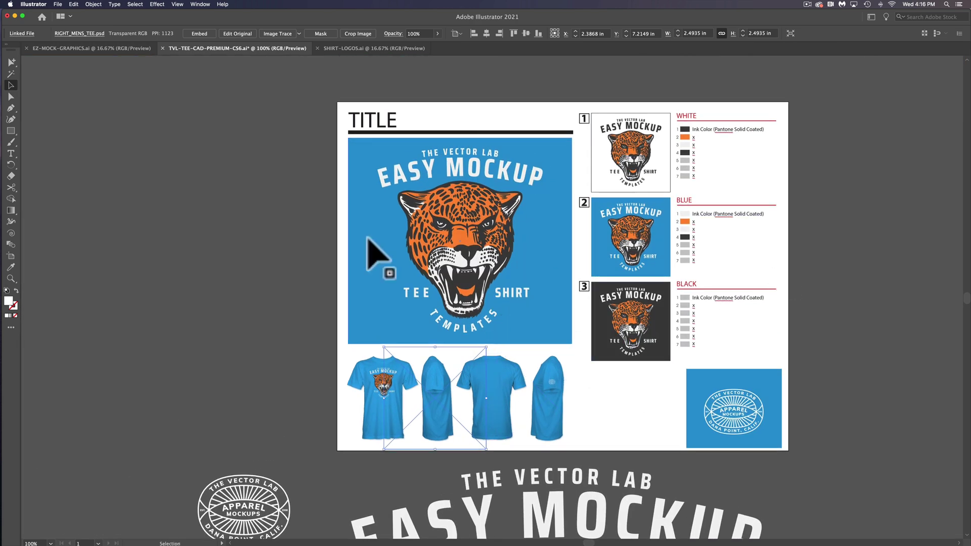
left_click(173, 216)
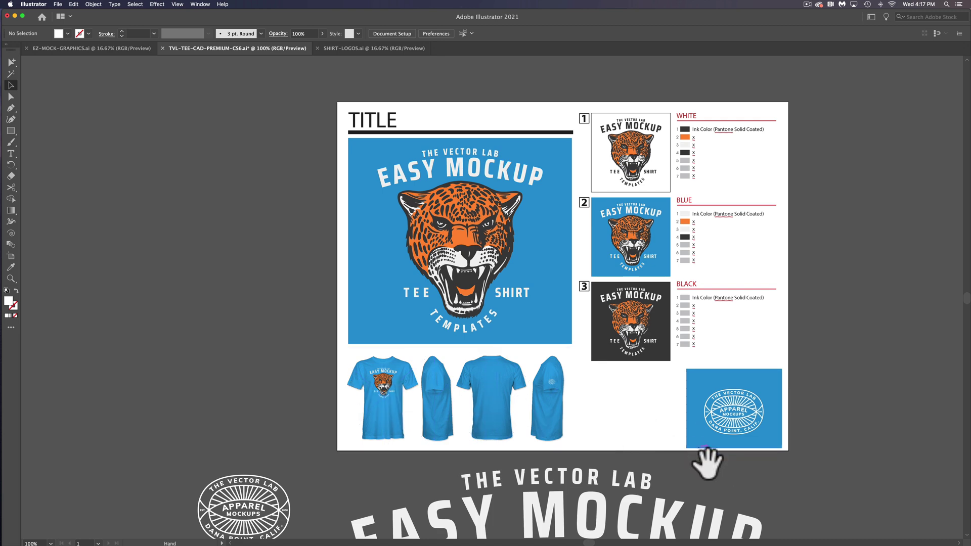
left_click_drag(707, 462, 700, 87)
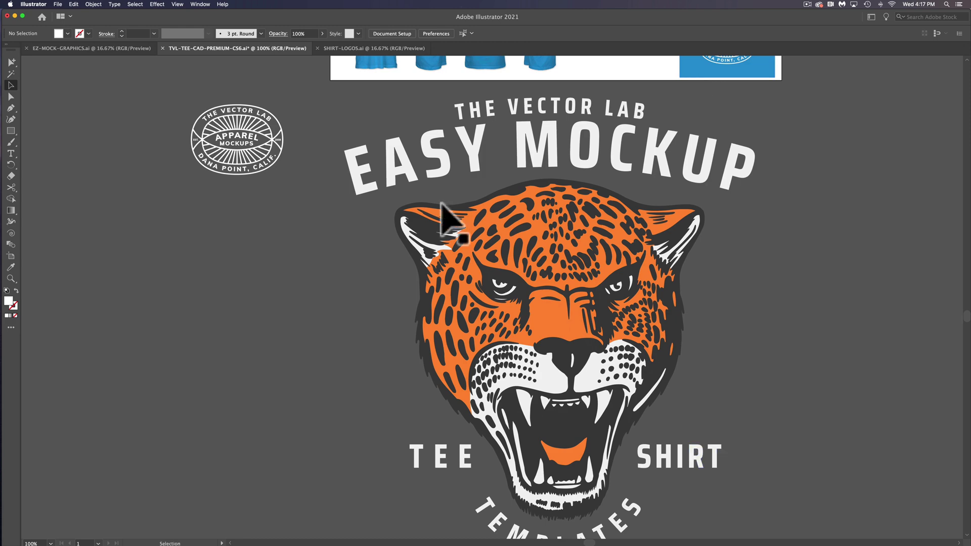
left_click(527, 275)
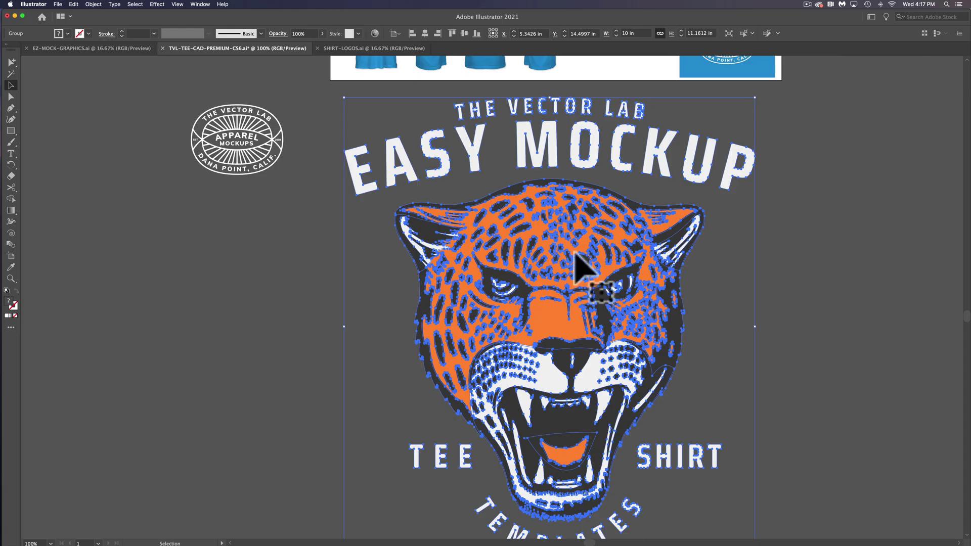
left_click(255, 148)
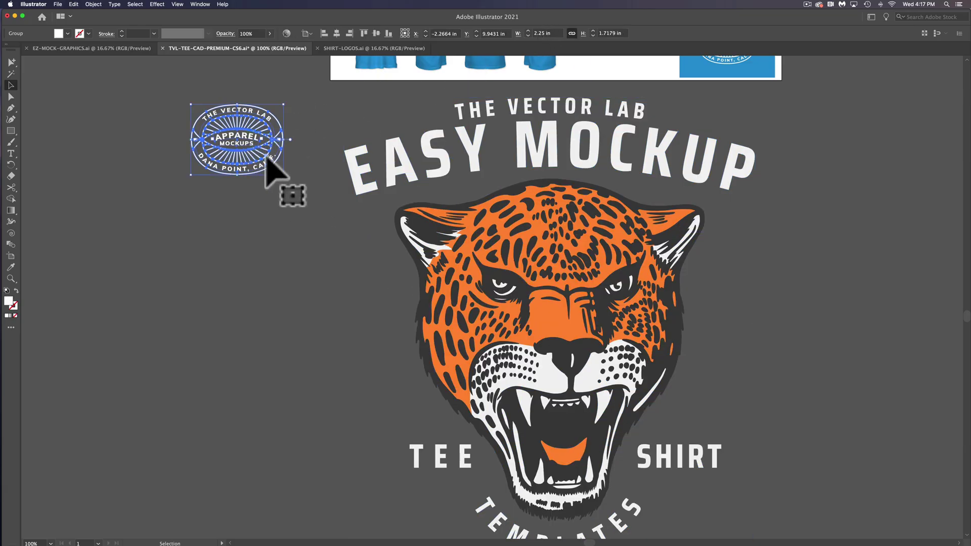
left_click_drag(318, 100, 291, 268)
left_click_drag(426, 89, 402, 301)
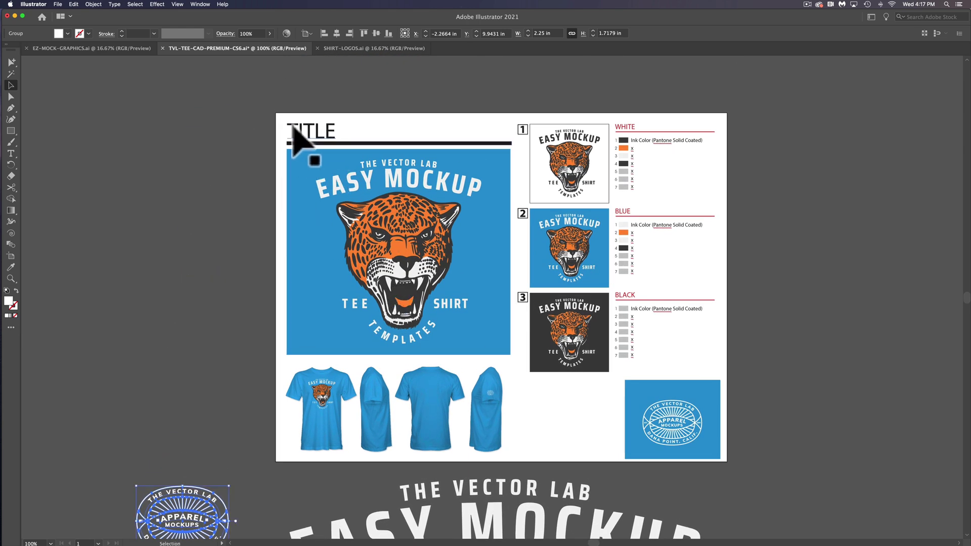